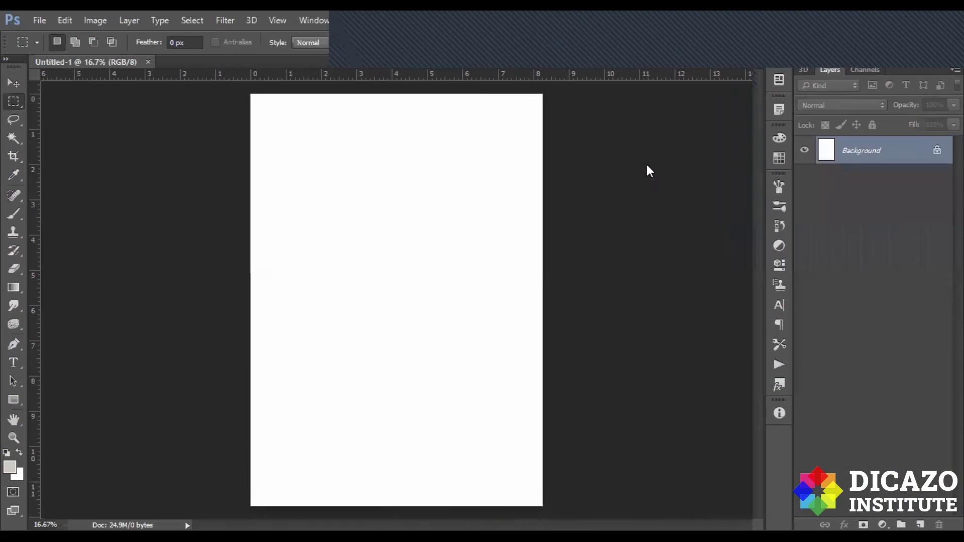
Open the Gradient Editor from the Gradient tool, then widen and reposition its window and preview a striped preset
left_click(13, 288)
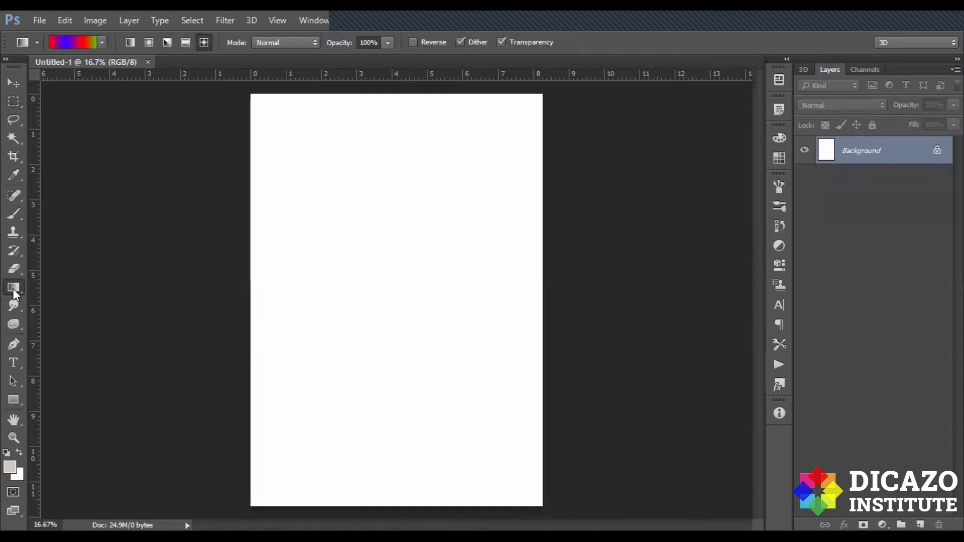
left_click(69, 42)
left_click_drag(394, 48, 317, 81)
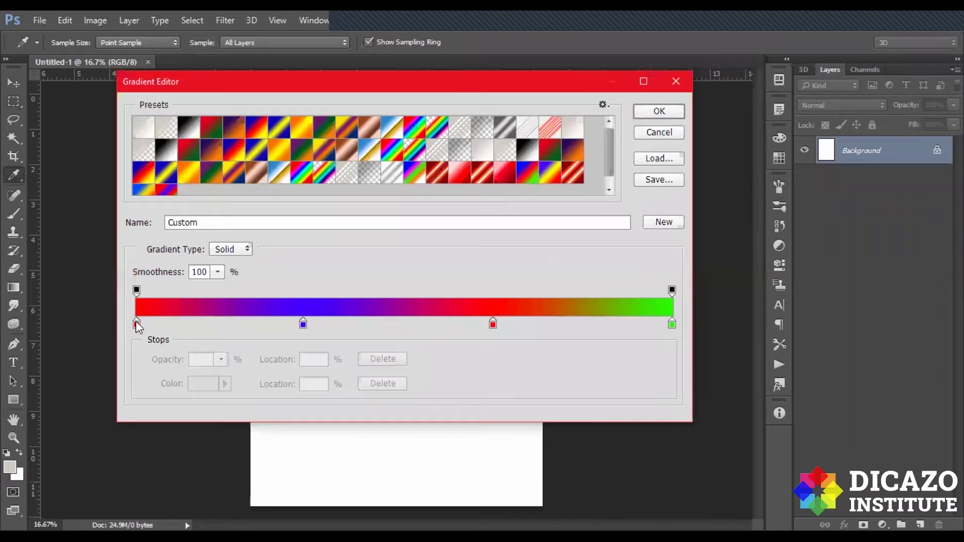
left_click_drag(242, 90, 366, 98)
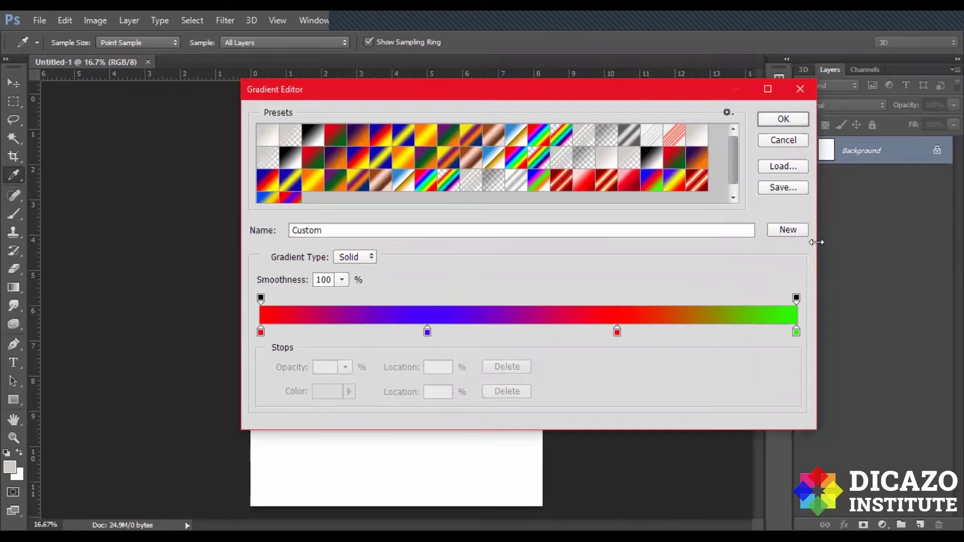
left_click_drag(816, 242, 840, 242)
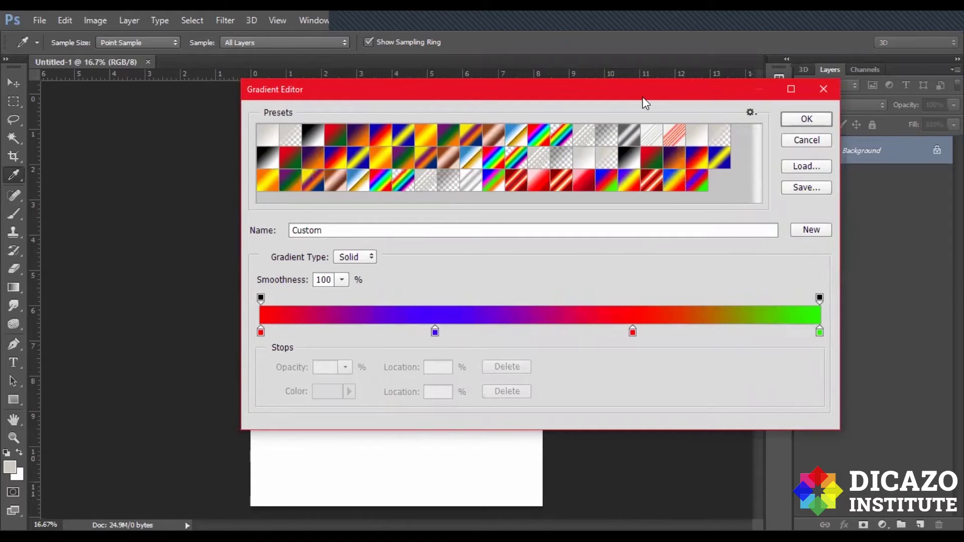
left_click_drag(647, 103, 510, 105)
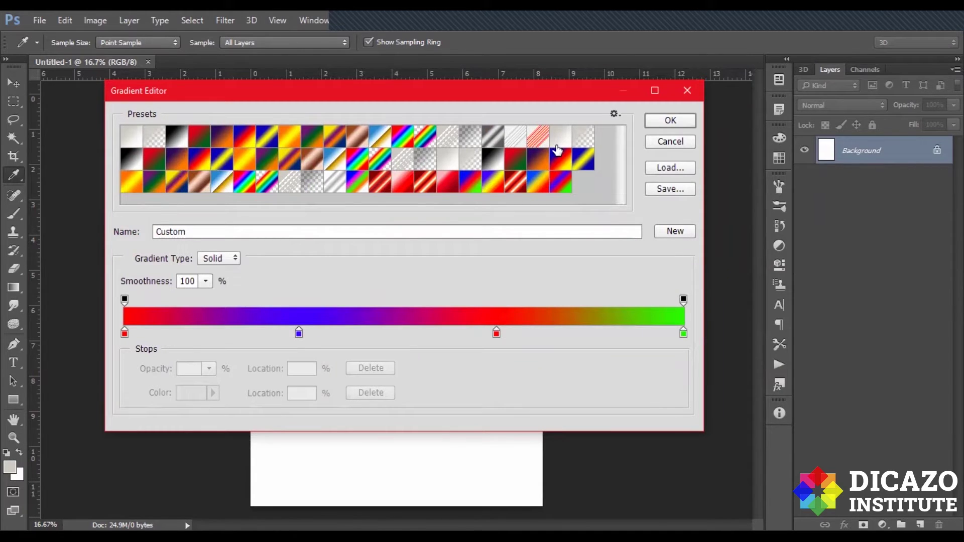
left_click(538, 139)
Preview several presets, settle on Orange, Yellow, Orange, and select its middle yellow stop
left_click(501, 141)
left_click(411, 141)
left_click(377, 144)
left_click(334, 136)
left_click(296, 142)
left_click(249, 142)
left_click(274, 165)
left_click(316, 161)
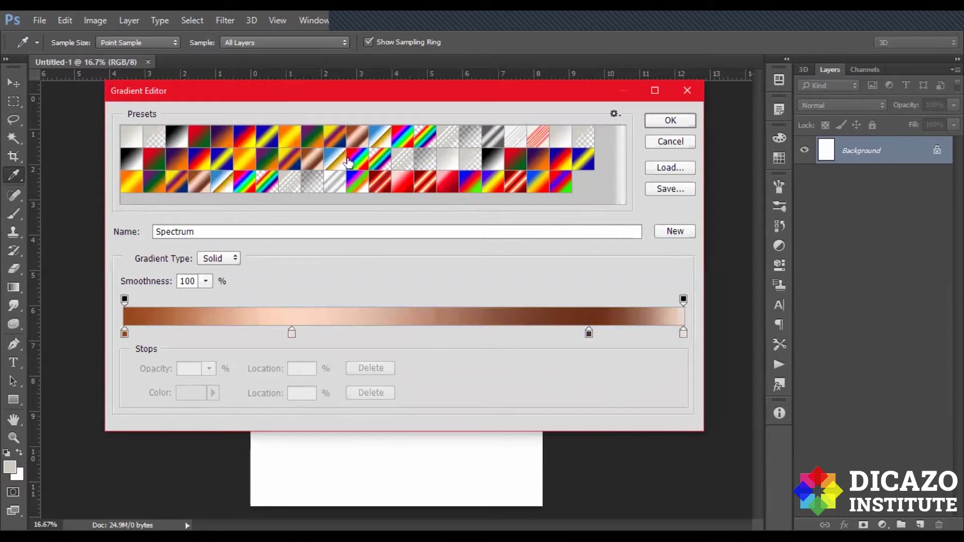
left_click(380, 160)
left_click(296, 142)
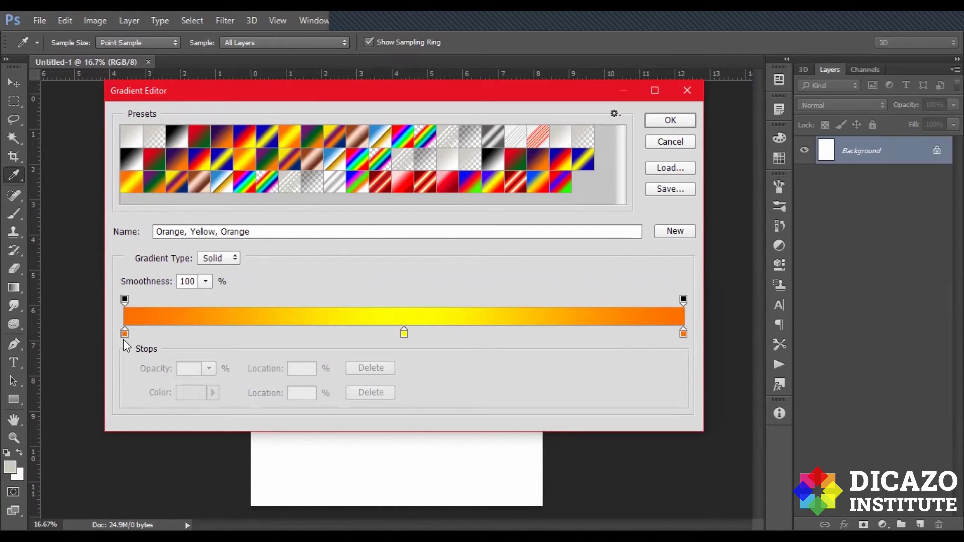
left_click(404, 334)
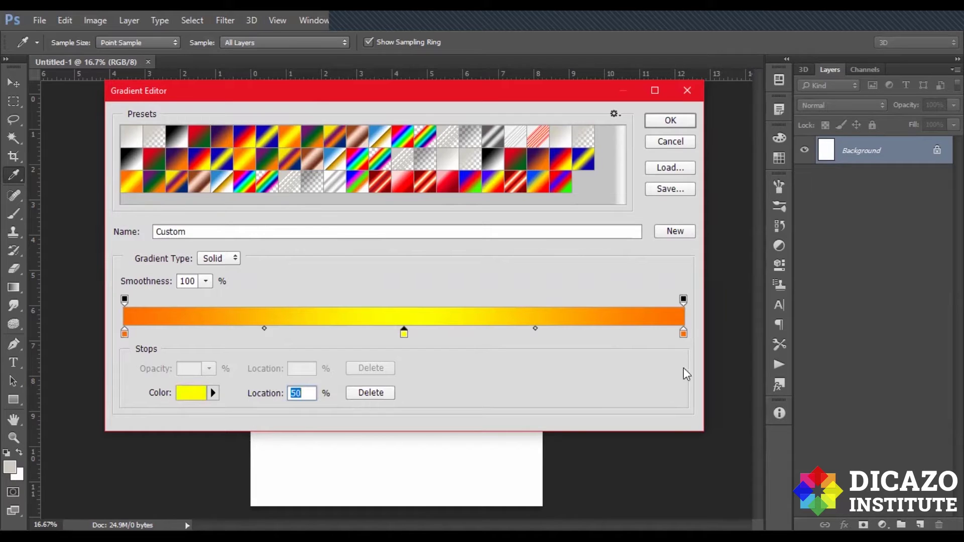
left_click(684, 334)
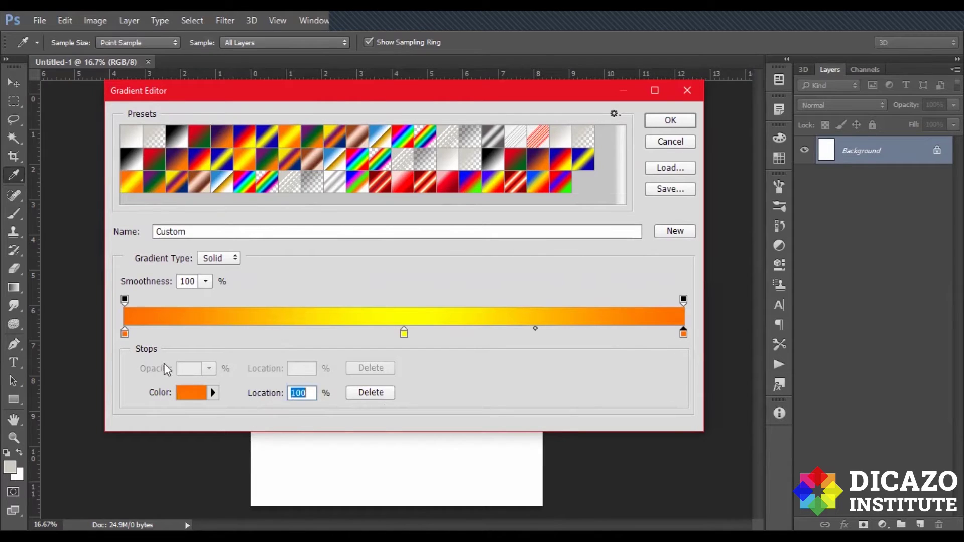
left_click(125, 334)
left_click(404, 333)
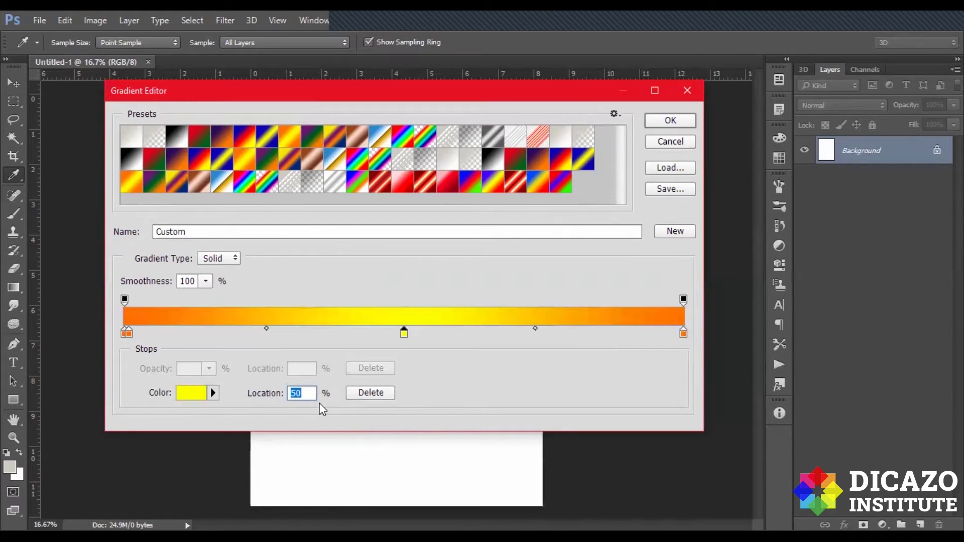
type("51")
key("BackSpace")
type("0")
left_click_drag(404, 334, 385, 342)
Add six extra yellow colour stops along the gradient bar
left_click(384, 337)
left_click(483, 337)
left_click(559, 337)
left_click(630, 336)
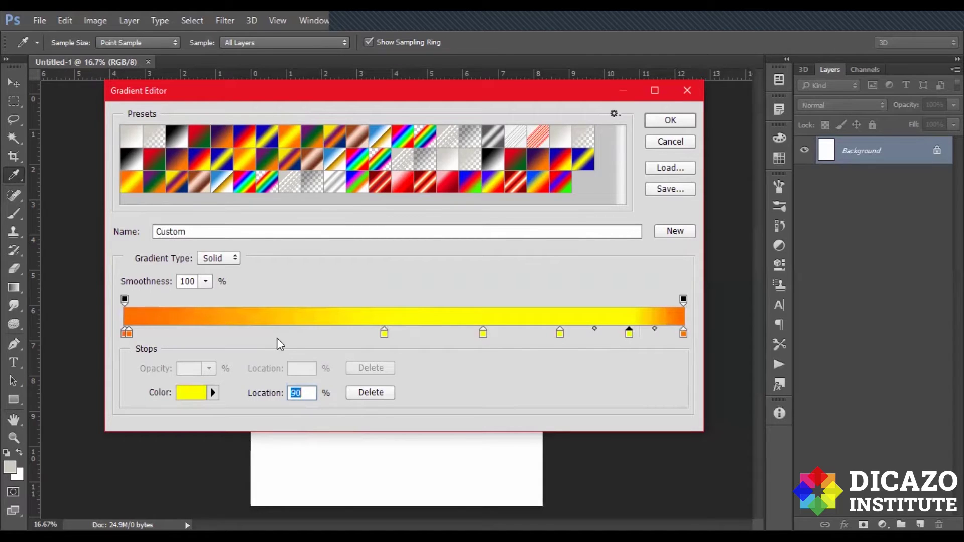
left_click(187, 336)
left_click(223, 335)
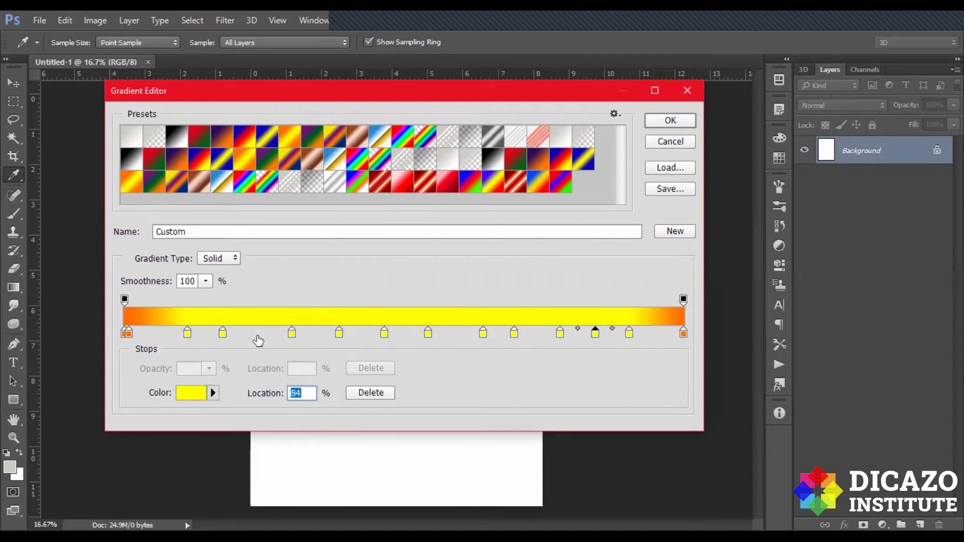
Delete the yellow stops across the middle and right side of the bar
left_click(482, 334)
key("Delete")
left_click(513, 334)
key("Delete")
left_click(595, 333)
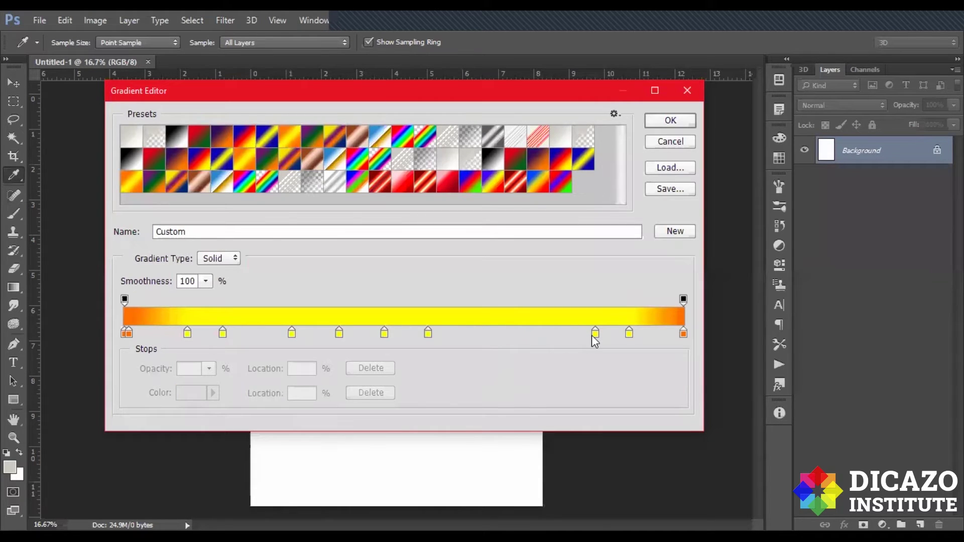
key("Delete")
left_click(629, 334)
key("Delete")
left_click(428, 334)
Remove the remaining left-side yellow stops, then add one new yellow stop near the middle
key("Delete")
left_click(384, 333)
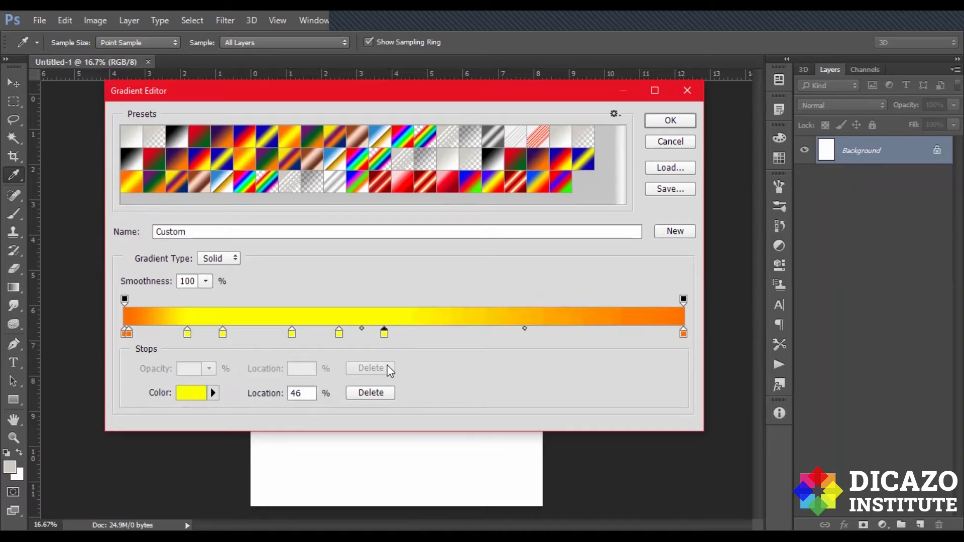
left_click_drag(383, 335, 370, 364)
left_click(339, 333)
key("Delete")
left_click(292, 334)
key("Delete")
left_click(223, 333)
key("Delete")
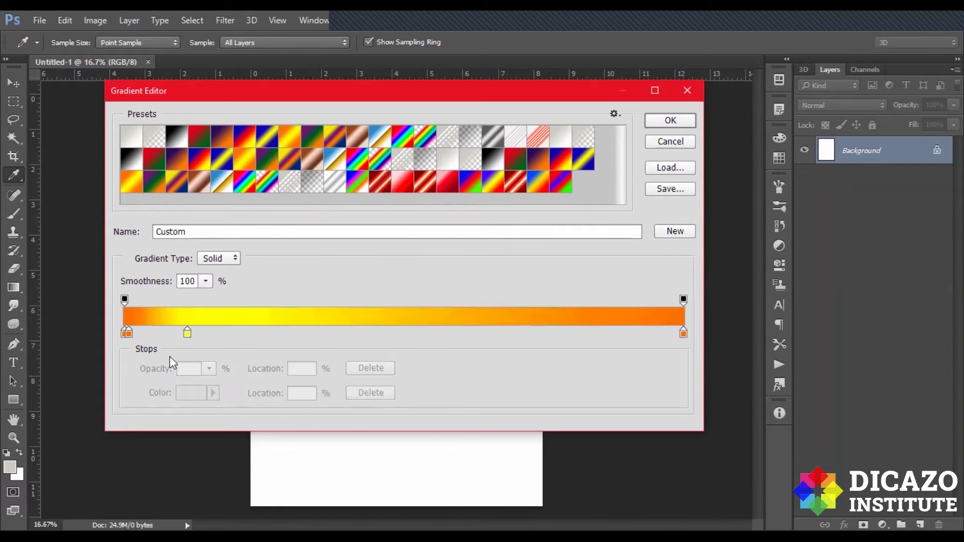
left_click(188, 334)
left_click_drag(129, 334, 142, 379)
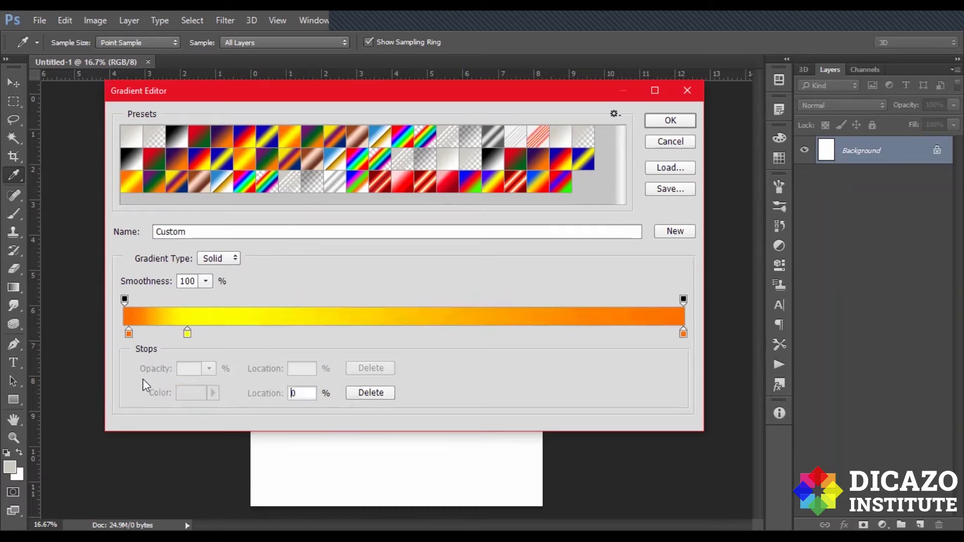
left_click(123, 334)
left_click_drag(187, 334, 445, 380)
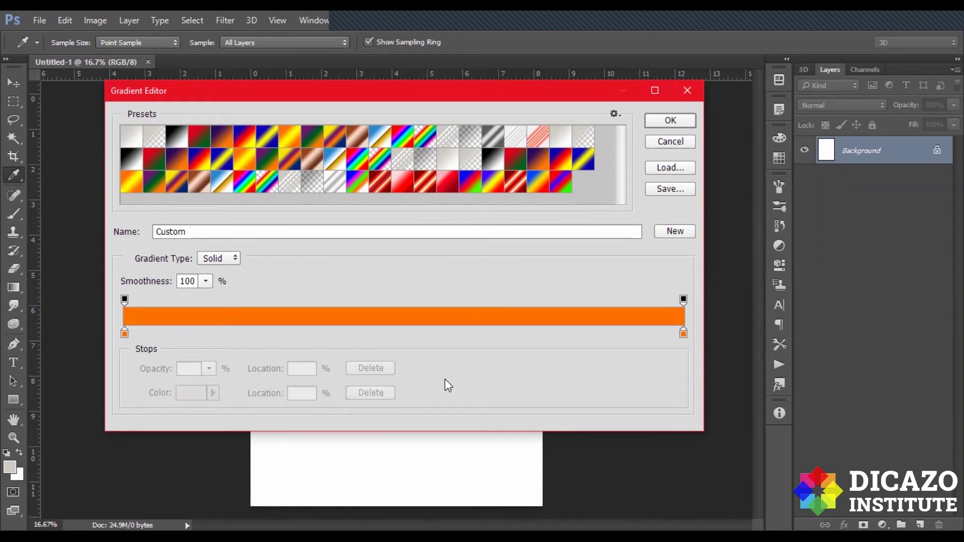
left_click(423, 332)
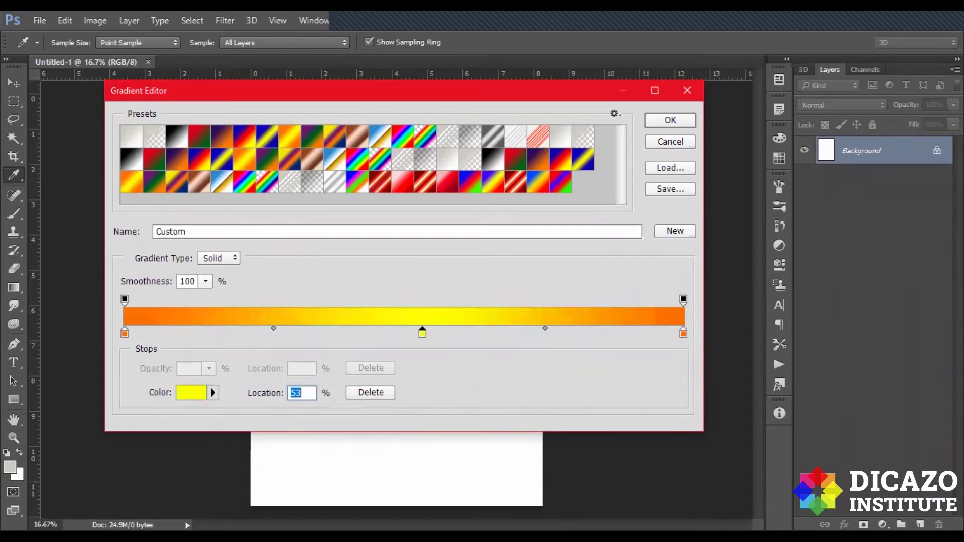
Set the yellow stop's location to 50% and shift the orange-to-yellow midpoint diamond
type("50")
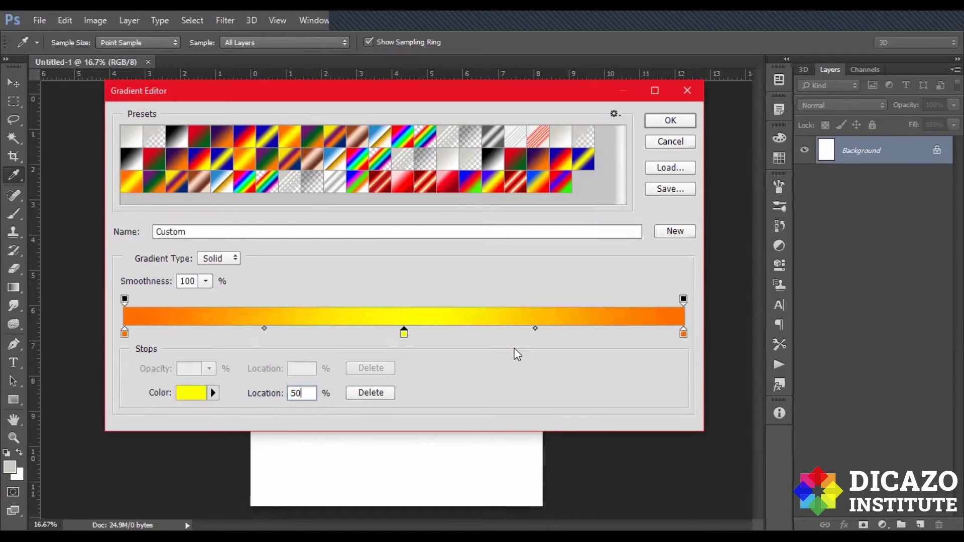
left_click(404, 333)
left_click(264, 329)
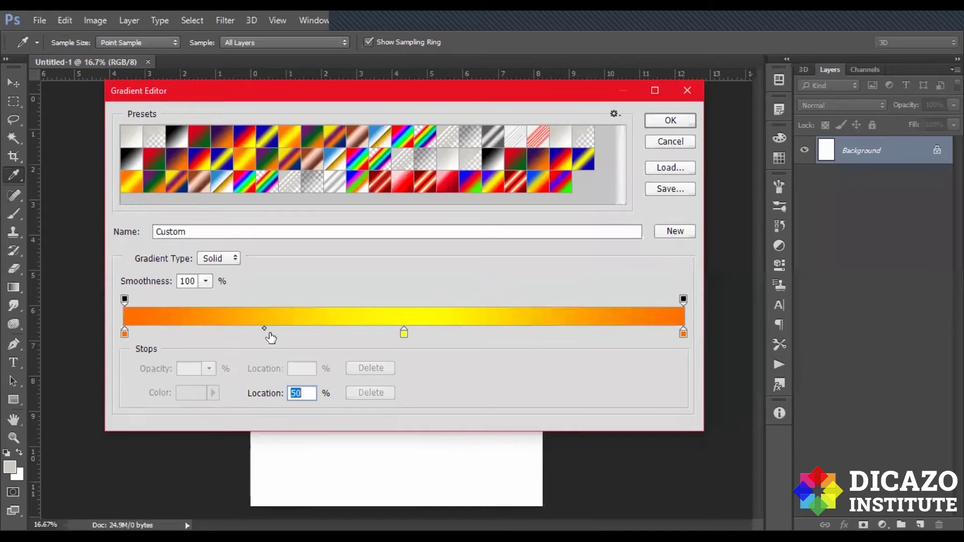
mouse_move(265, 329)
left_mouse_down()
mouse_move(355, 330)
mouse_move(157, 329)
mouse_move(297, 340)
mouse_move(256, 339)
mouse_move(265, 342)
left_mouse_up()
left_click(404, 336)
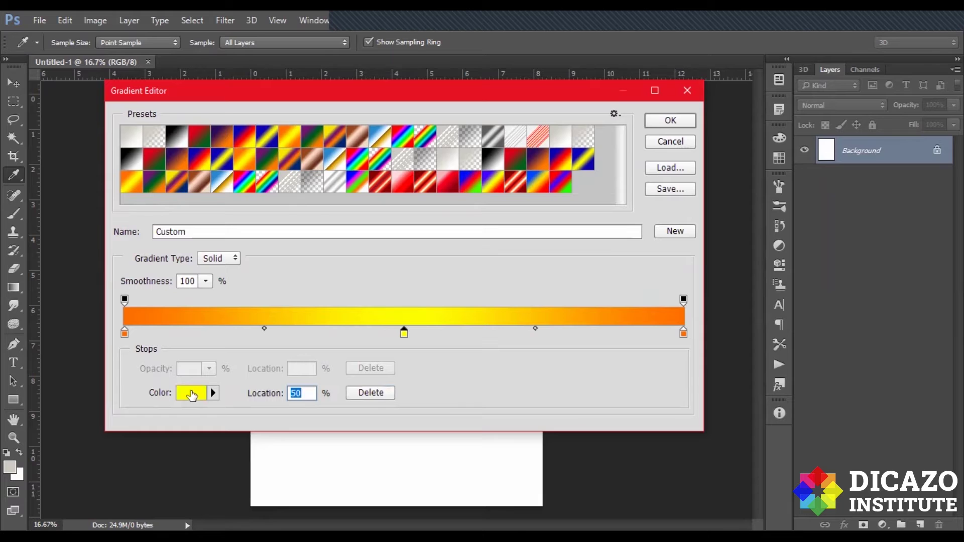
left_click(191, 397)
Recolour the middle stop blue and the right end stop green
left_click(760, 182)
left_click(740, 124)
left_click(887, 111)
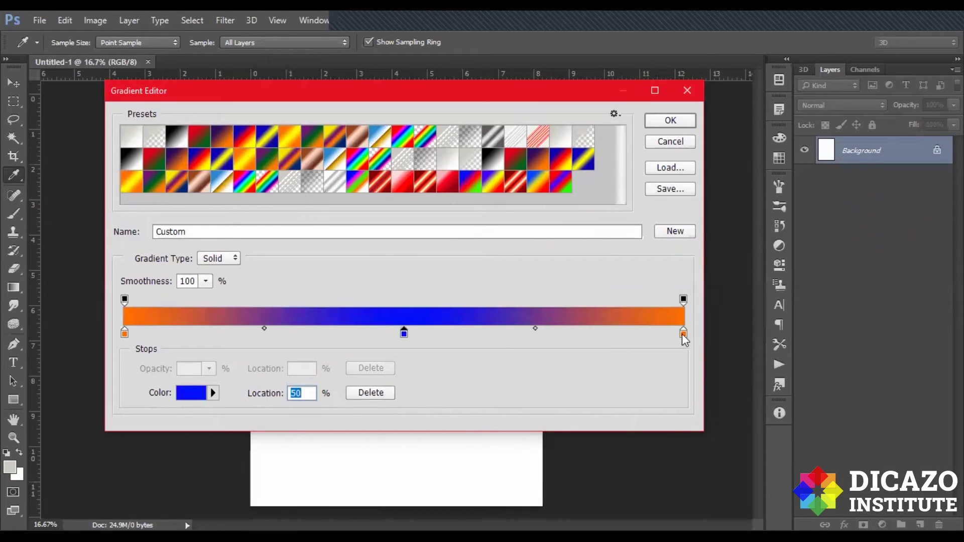
left_click(683, 335)
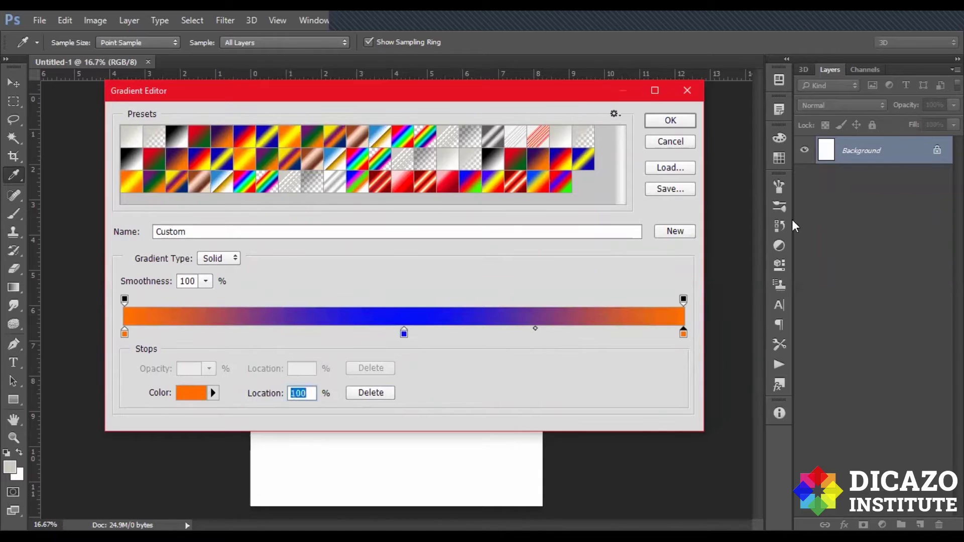
left_click(761, 208)
left_click_drag(761, 208, 761, 233)
key("Return")
left_click(124, 334)
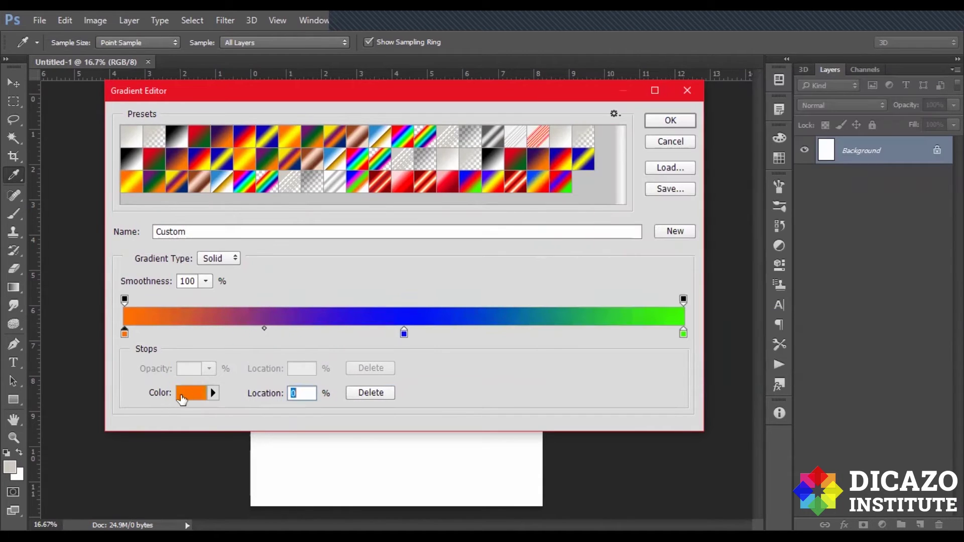
Make the left stop yellow, save the gradient as a new preset, and confirm the editor
left_click(182, 399)
left_click_drag(755, 221, 753, 271)
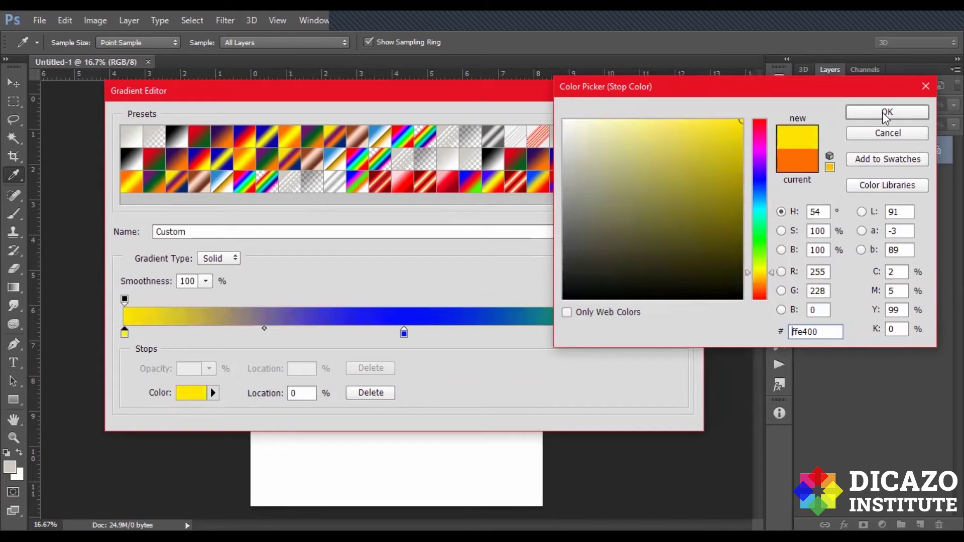
key("Return")
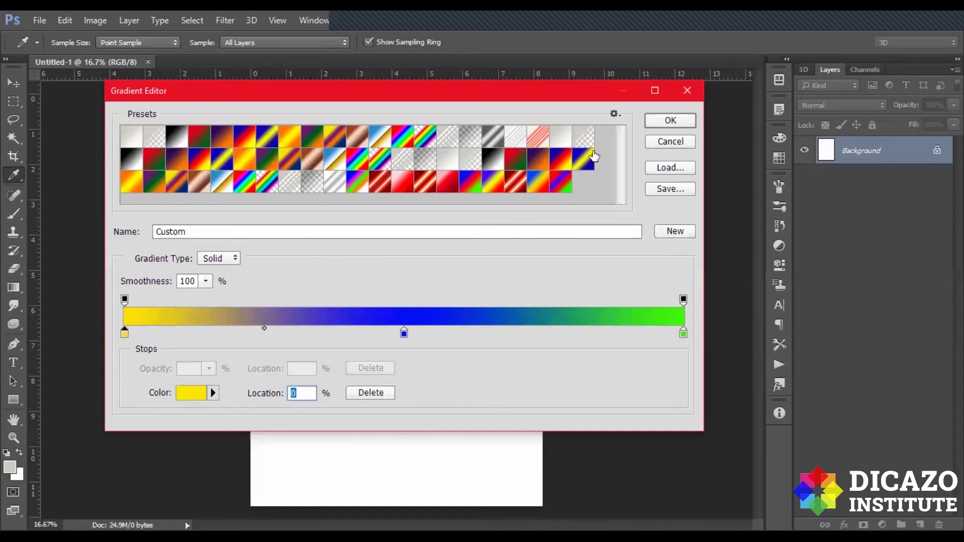
left_click(685, 231)
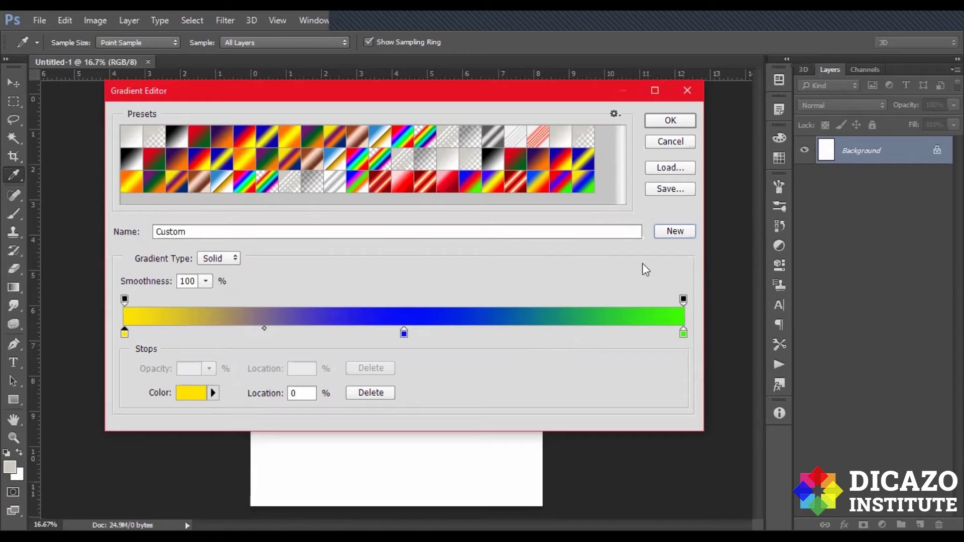
left_click(683, 121)
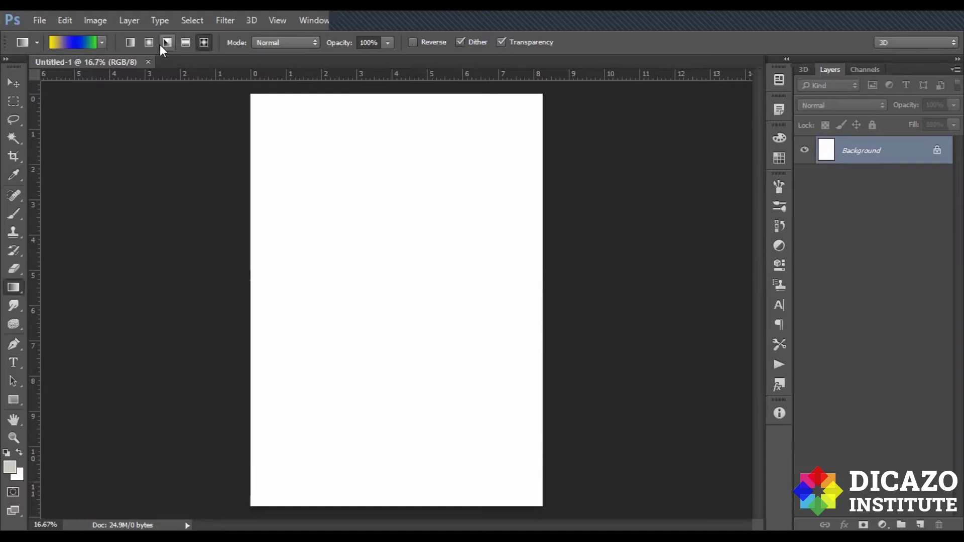
left_click(203, 43)
Add an empty Layer 1 and start a diagonal linear gradient across the page
left_click(920, 525)
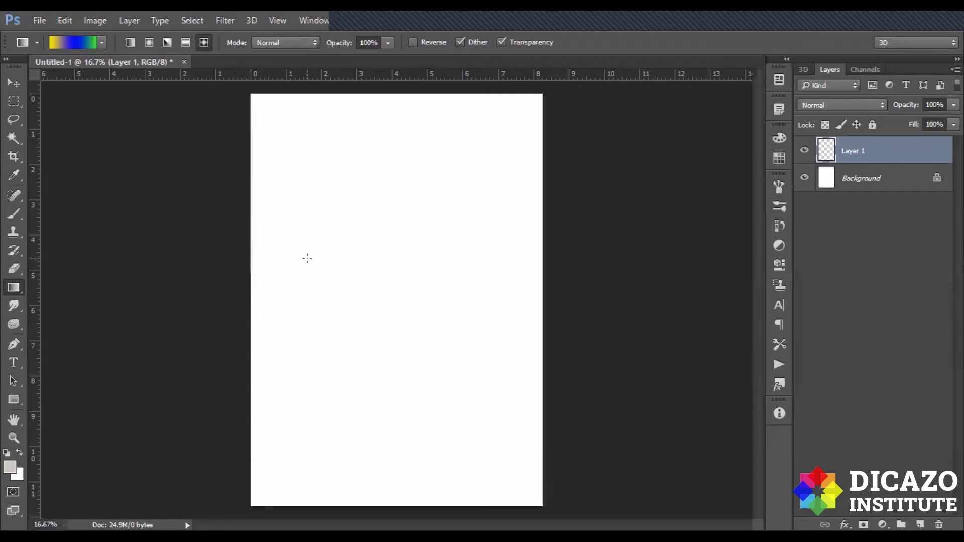
left_click(131, 44)
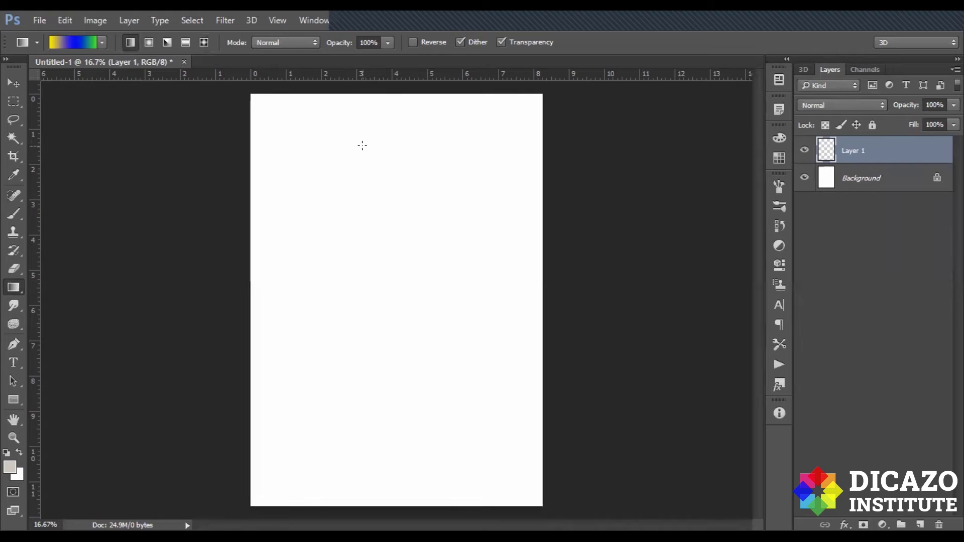
left_click_drag(363, 146, 526, 407)
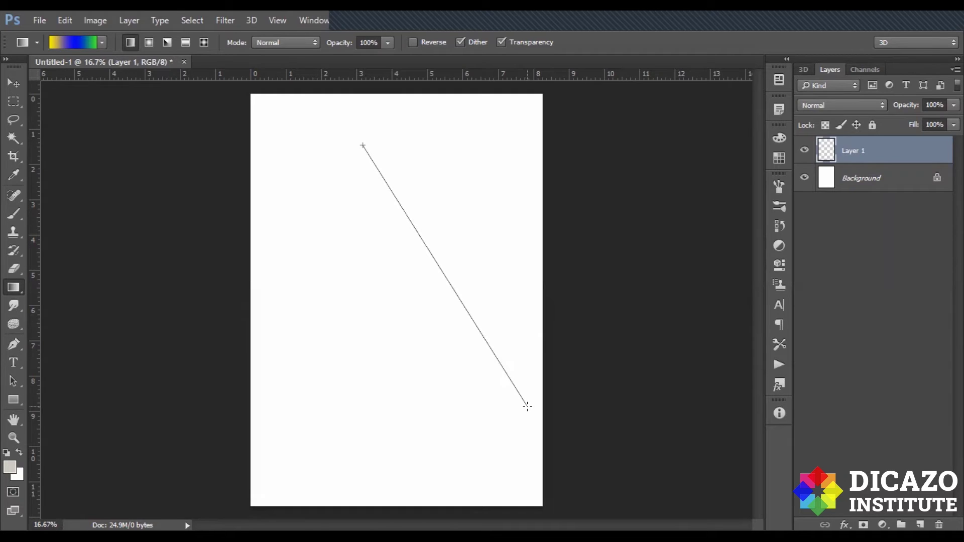
Draw the linear gradient several times, ending with a top-to-bottom yellow-blue-green fill of Layer 1
left_click_drag(526, 407, 526, 407)
left_click_drag(351, 150, 500, 425)
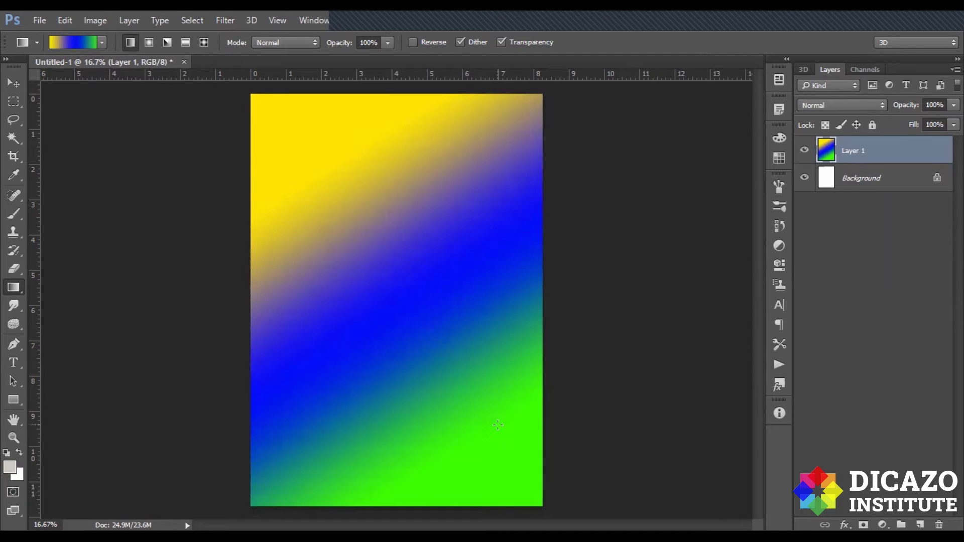
left_click_drag(250, 94, 538, 500)
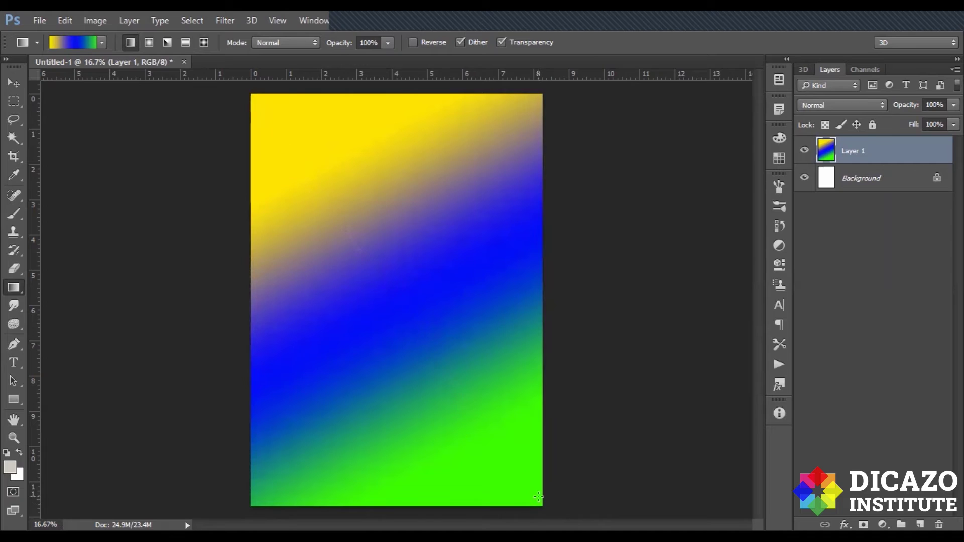
left_click_drag(382, 267, 410, 330)
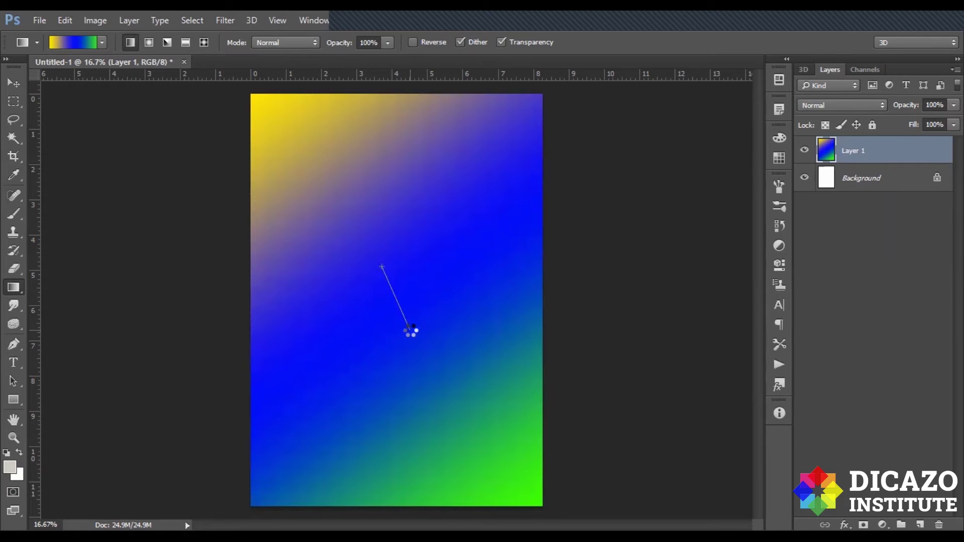
left_click_drag(410, 330, 410, 330)
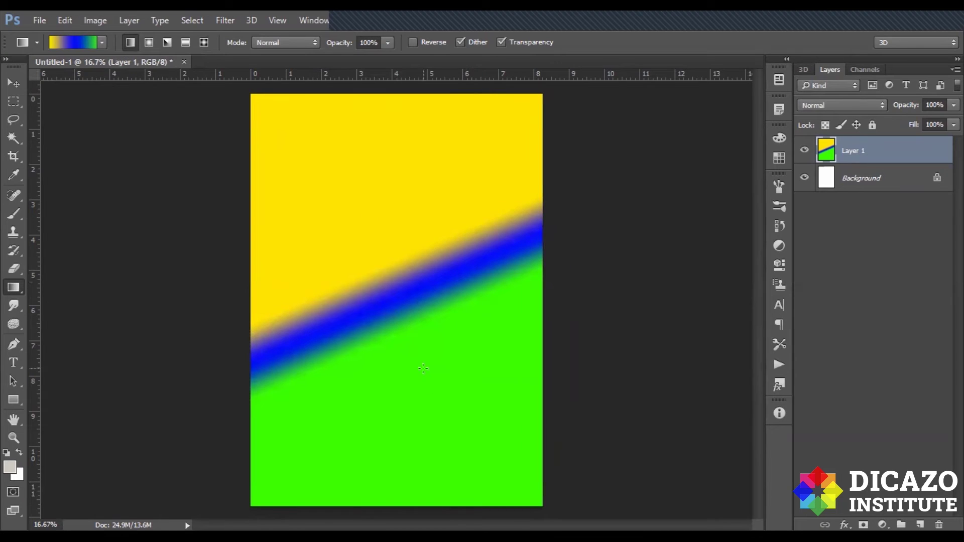
left_click_drag(395, 93, 395, 310)
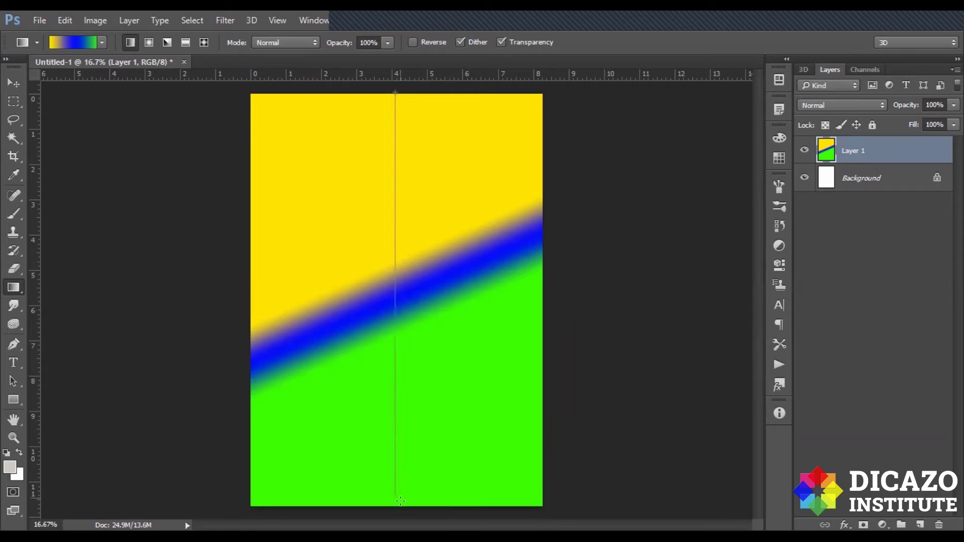
left_click_drag(395, 310, 396, 508)
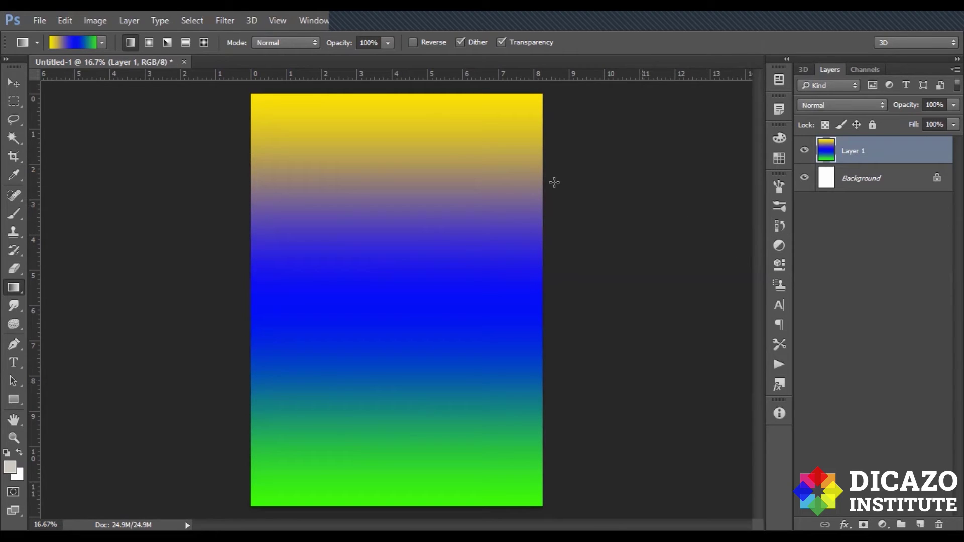
left_click(149, 43)
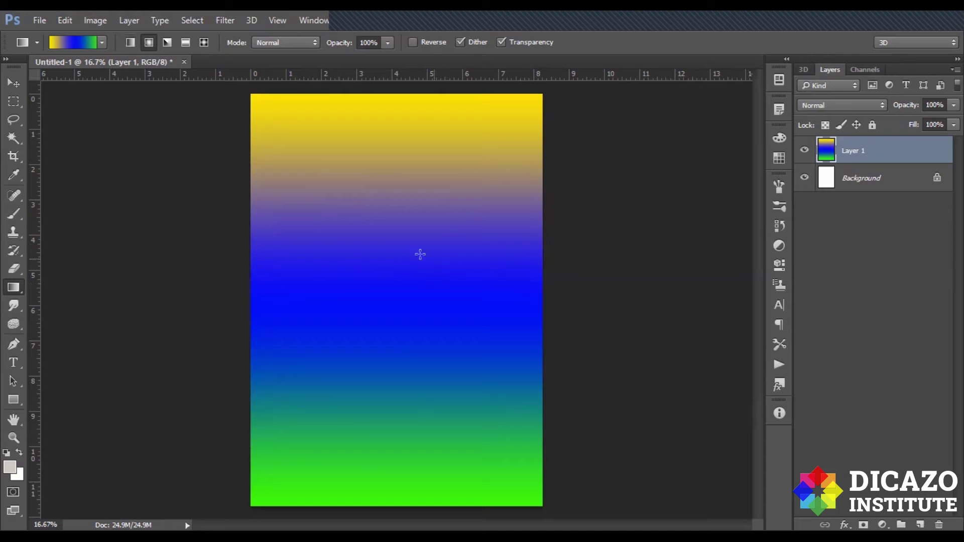
Draw several radial gradients, finishing with one from beyond the left edge, leaving a blue arc over green
left_click_drag(383, 242, 440, 363)
left_click_drag(440, 362, 442, 366)
left_click_drag(441, 366, 474, 375)
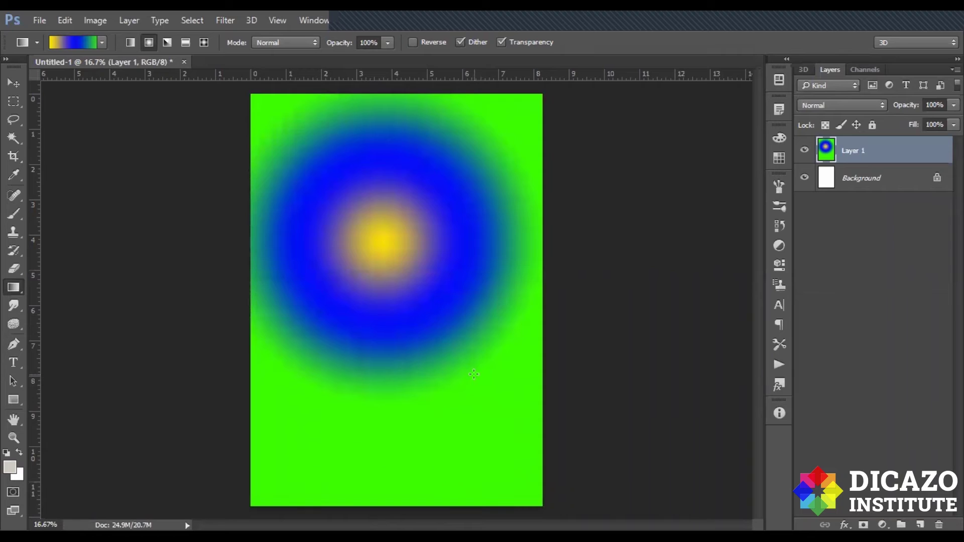
left_click_drag(250, 92, 490, 330)
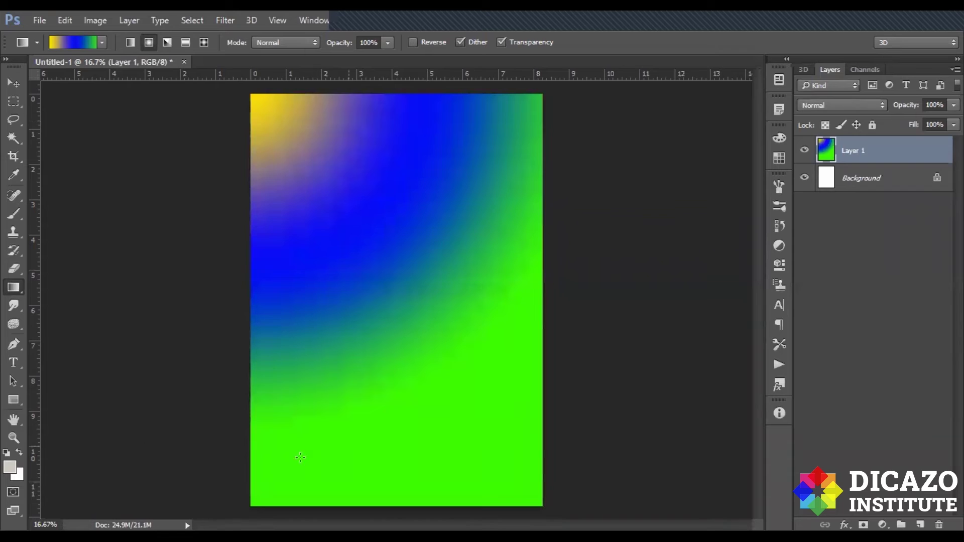
left_click_drag(87, 261, 367, 265)
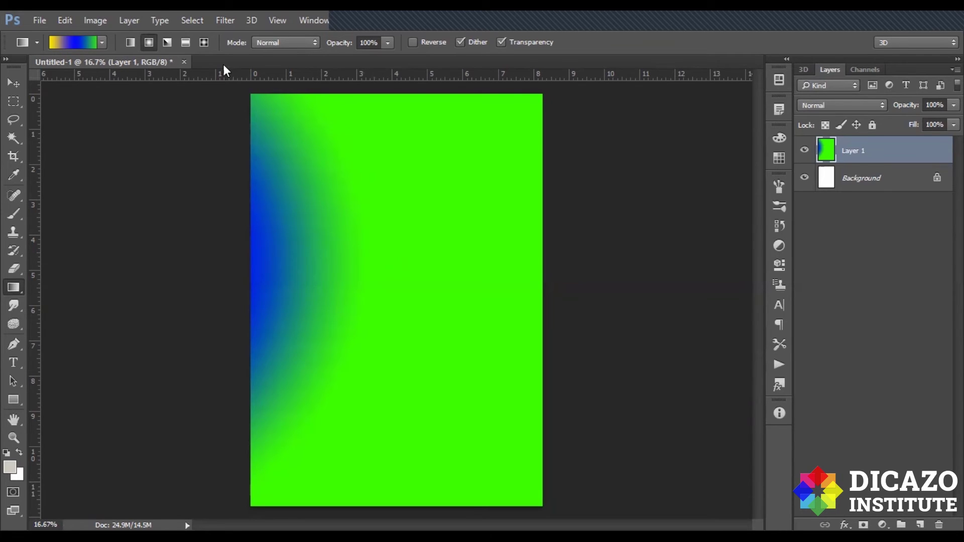
left_click(167, 44)
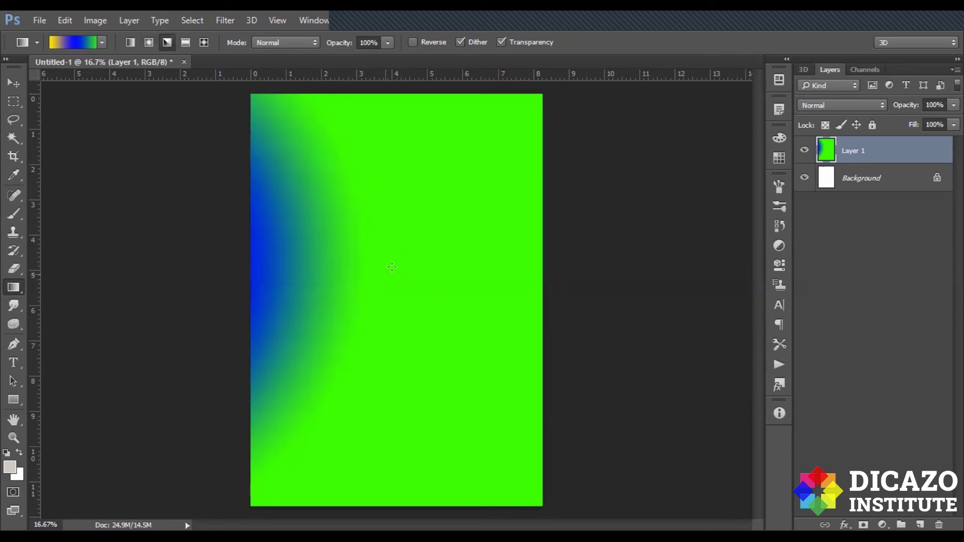
Draw an angle gradient downward from just above the page centre, briefly checking the presets list
left_click_drag(397, 292, 404, 466)
left_click_drag(399, 240, 405, 466)
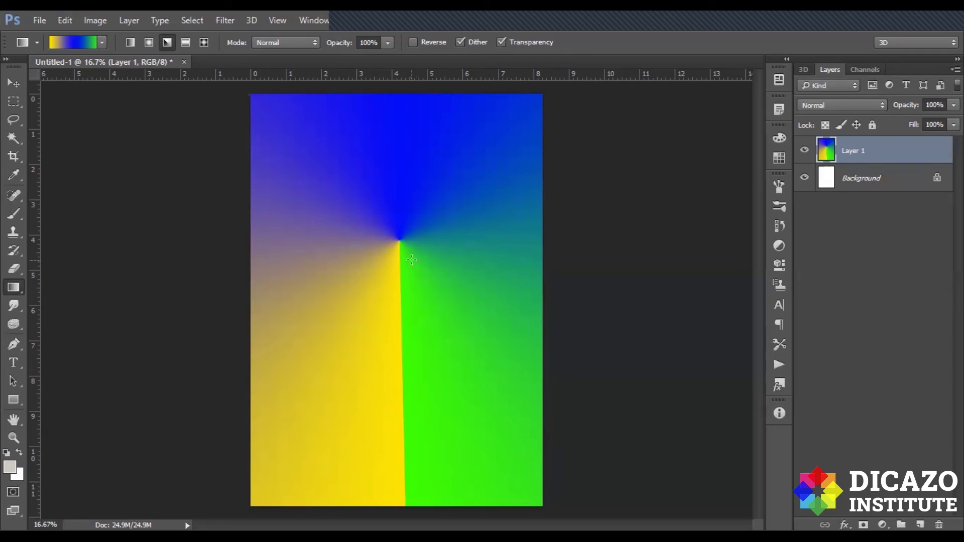
right_click(412, 259)
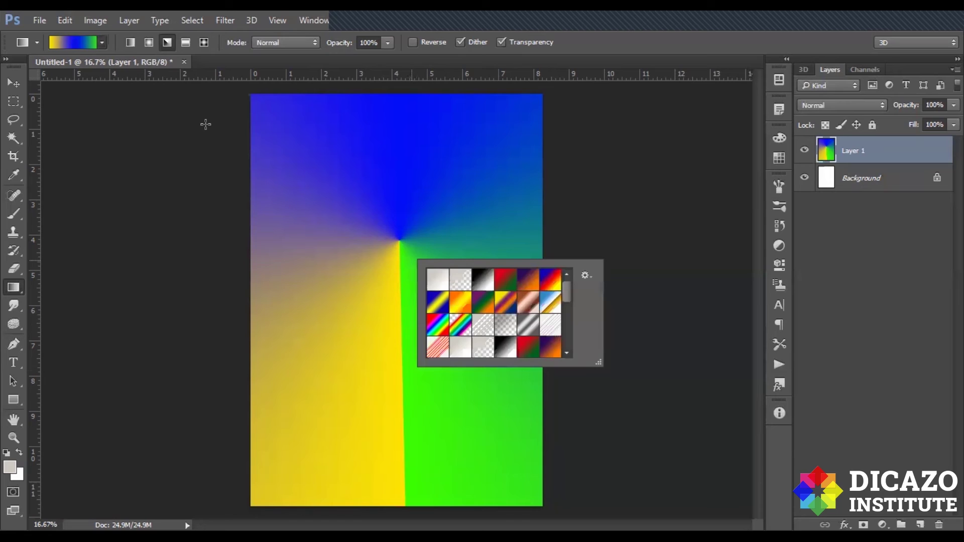
left_click(560, 420)
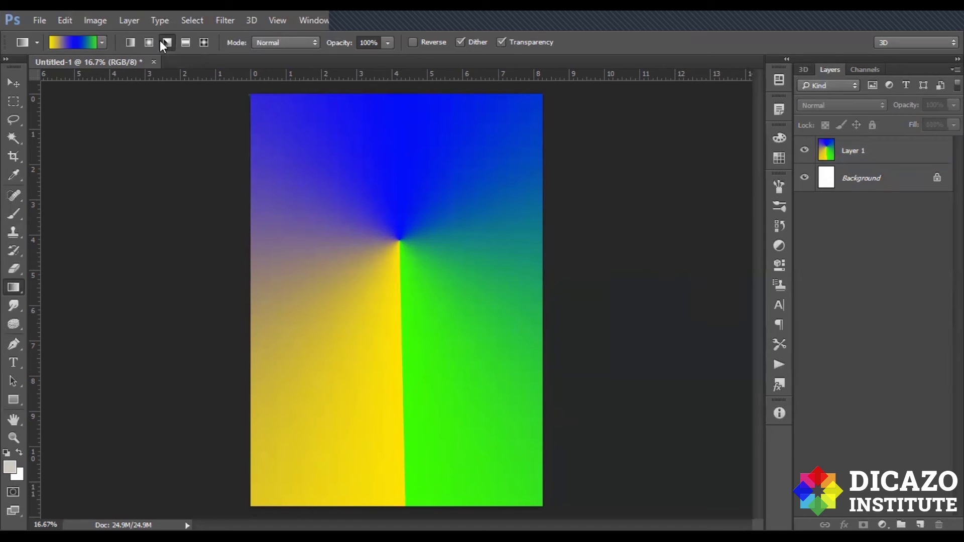
left_click(186, 43)
Draw a short reflected band, then redraw it diagonally toward the bottom-right corner
left_click_drag(338, 309, 340, 352)
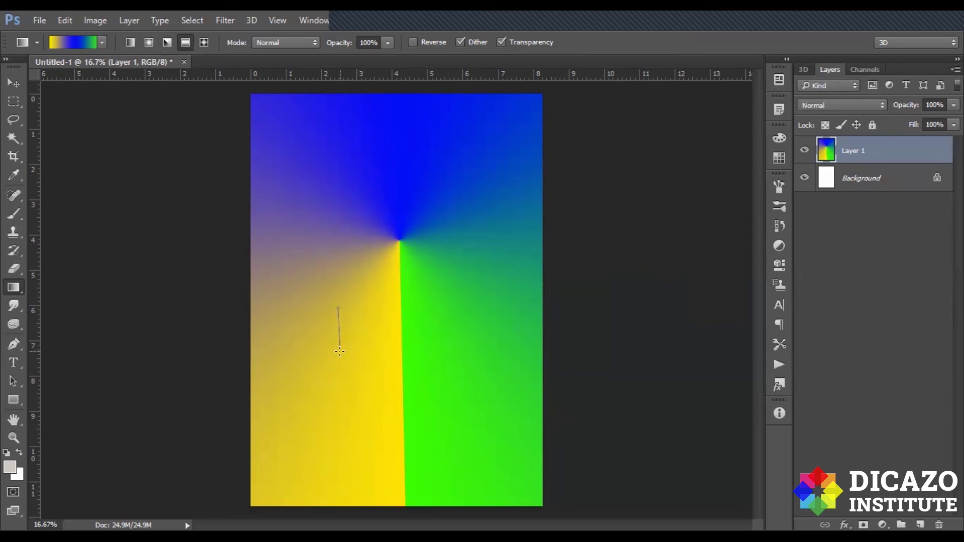
left_click_drag(339, 352, 340, 346)
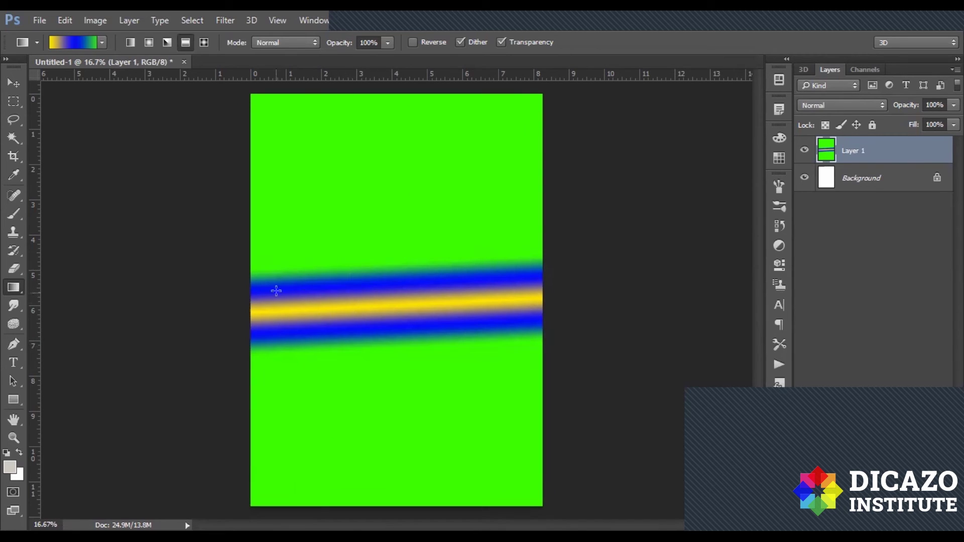
left_click_drag(393, 271, 542, 505)
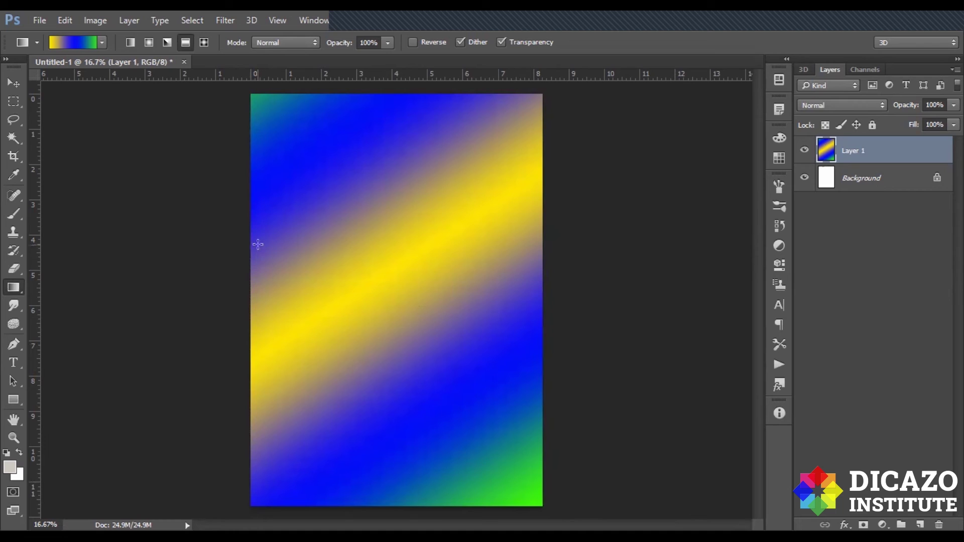
left_click(204, 44)
Draw a yellow-blue-green diamond gradient down from the canvas centre, then reselect the reflected style
left_click_drag(399, 322, 400, 473)
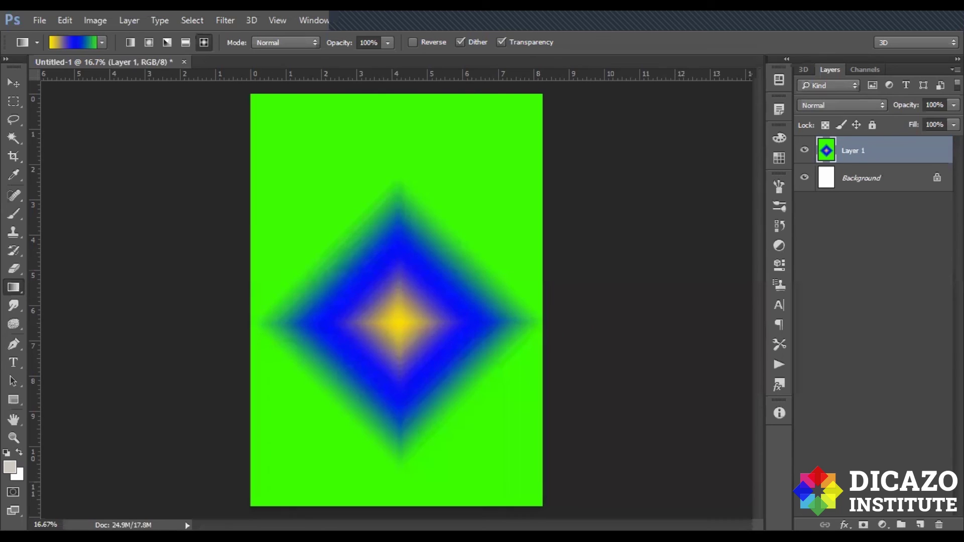
left_click(183, 42)
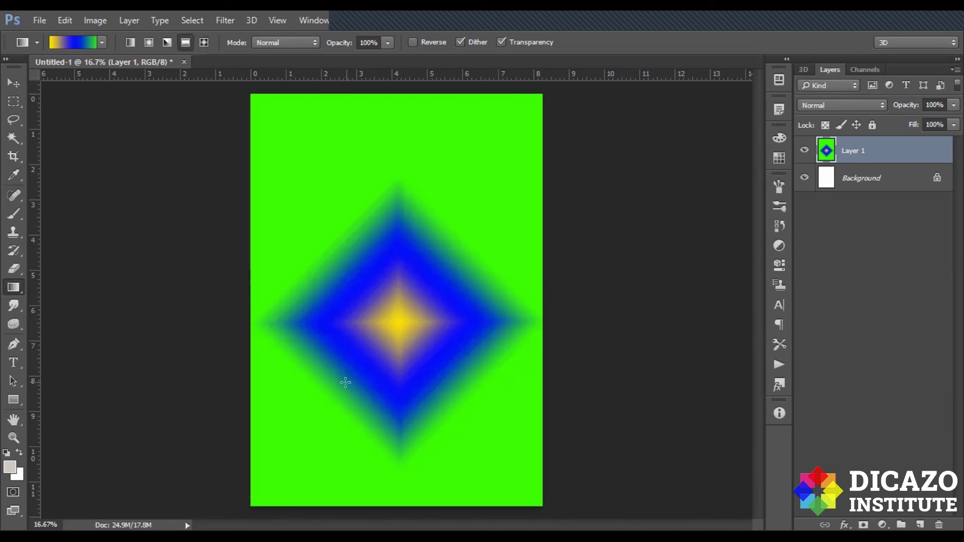
Drag a reflected gradient from the canvas centre to the bottom edge, giving horizontal yellow-blue-green bands
left_click_drag(397, 324, 406, 506)
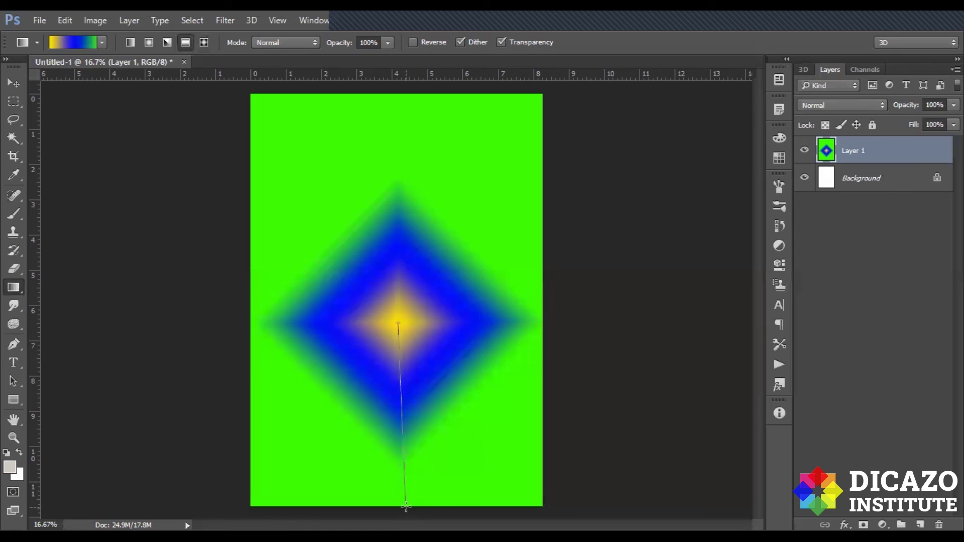
left_click_drag(406, 507, 406, 506)
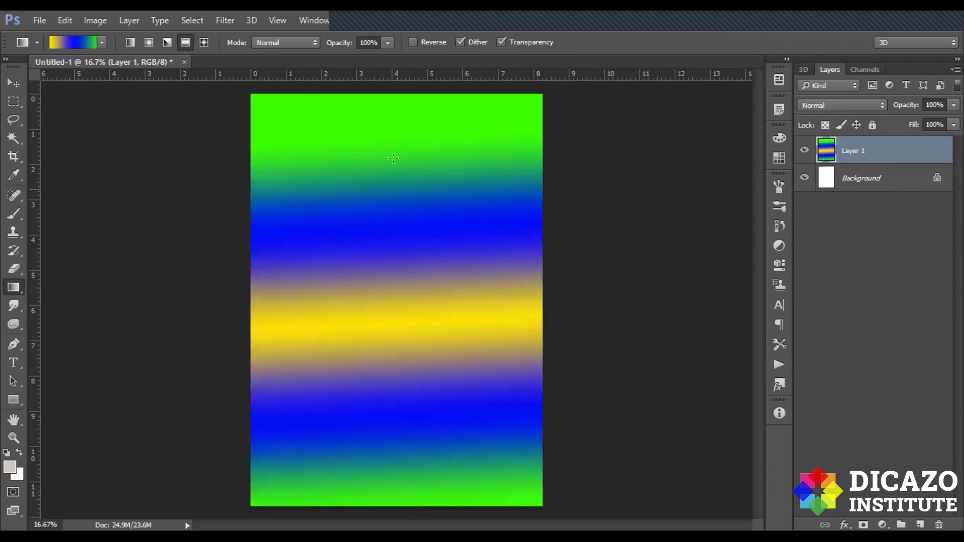